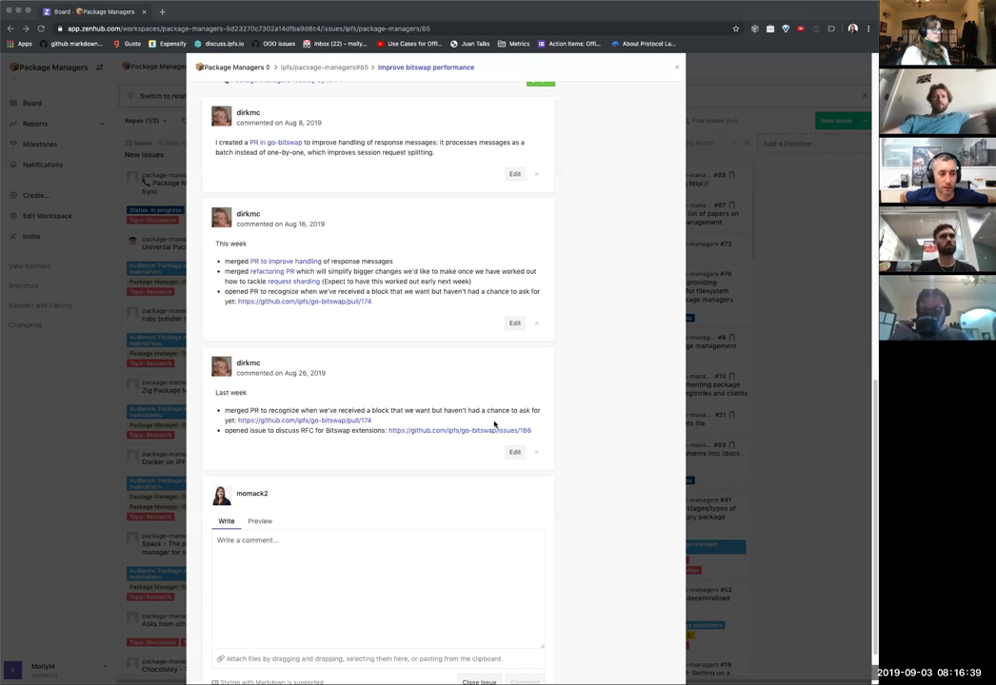
Close the issue #85 details and dismiss the 'Welcome to your Workspace' banner.
click(136, 300)
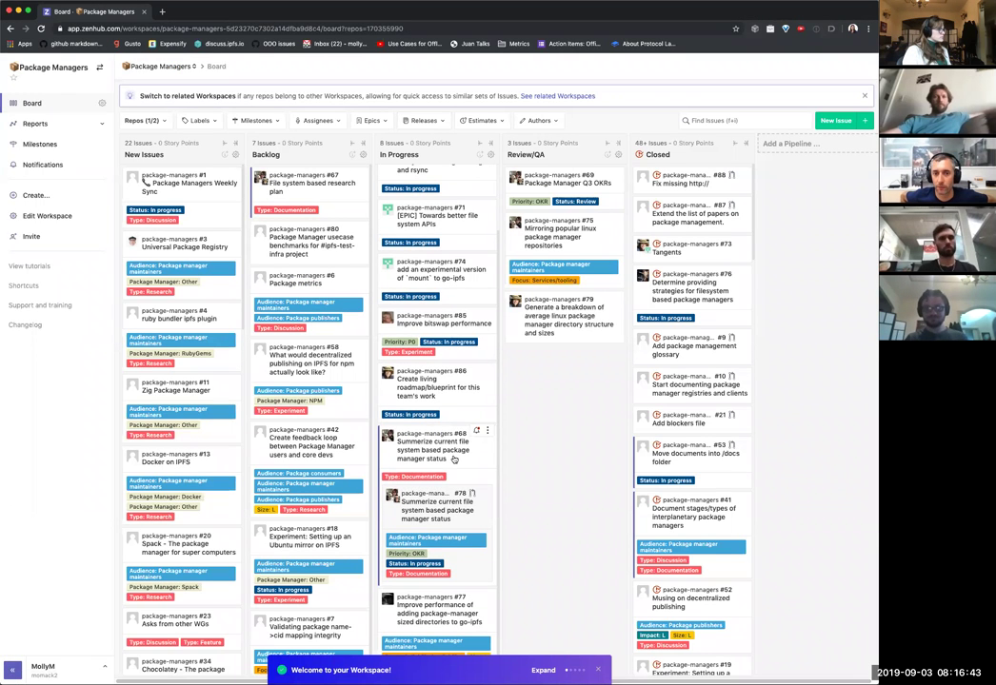
mouse_move(438, 452)
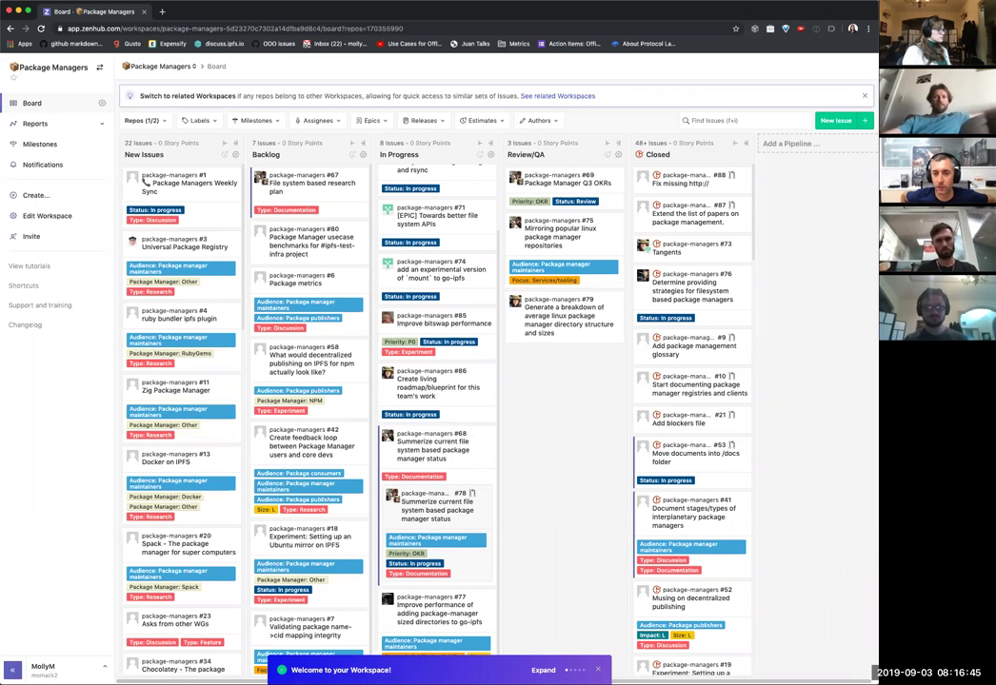
click(600, 671)
mouse_move(437, 614)
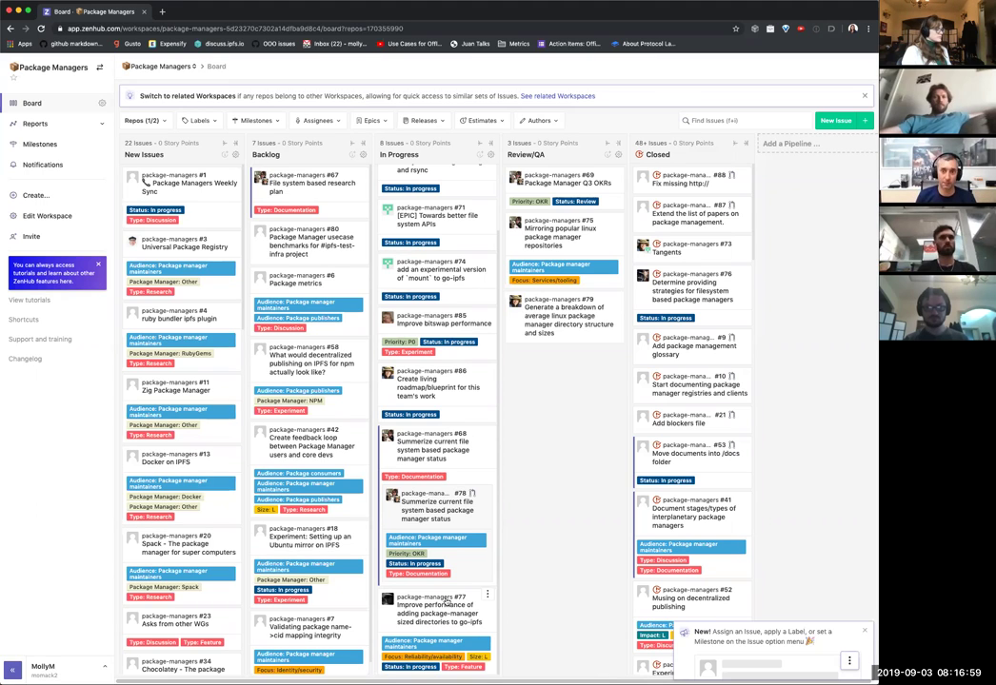
scroll(460, 566, up, 1)
scroll(459, 567, up, 2)
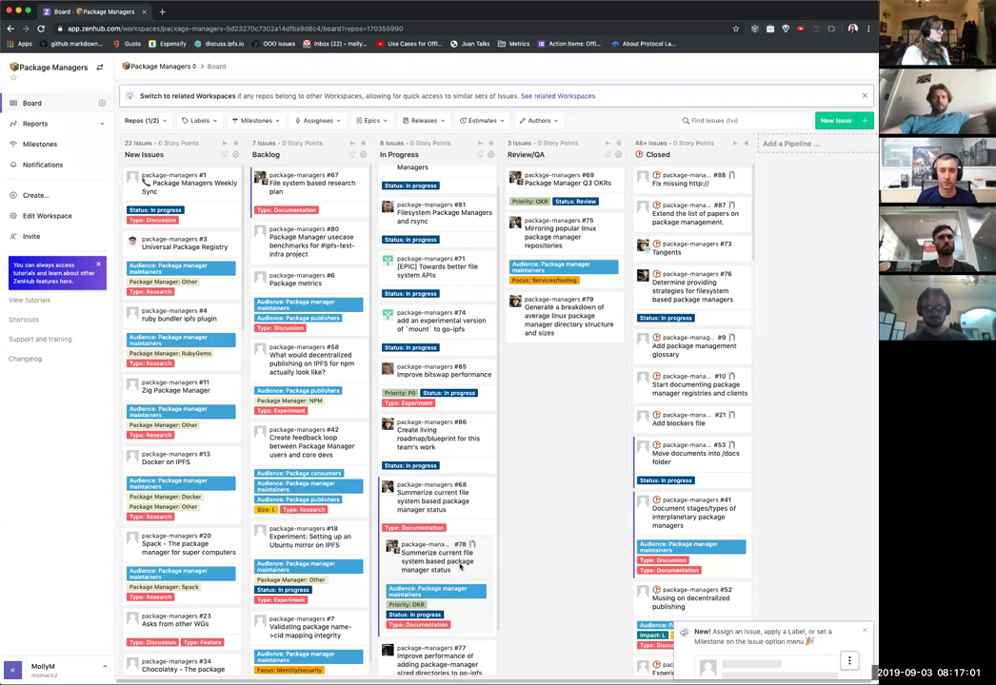
scroll(459, 567, down, 1)
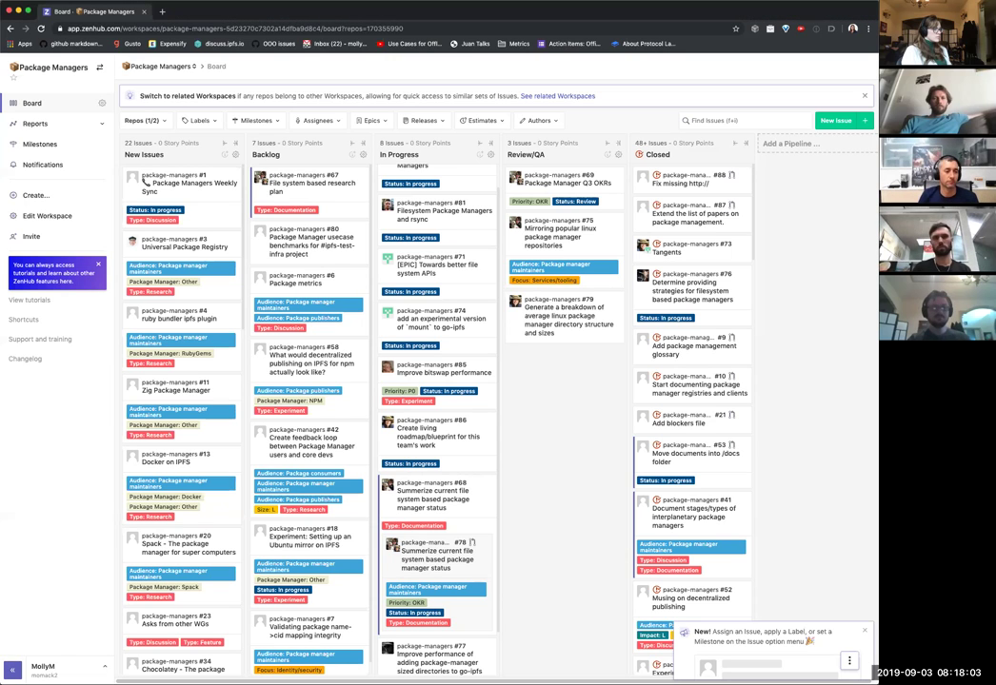
scroll(473, 485, up, 2)
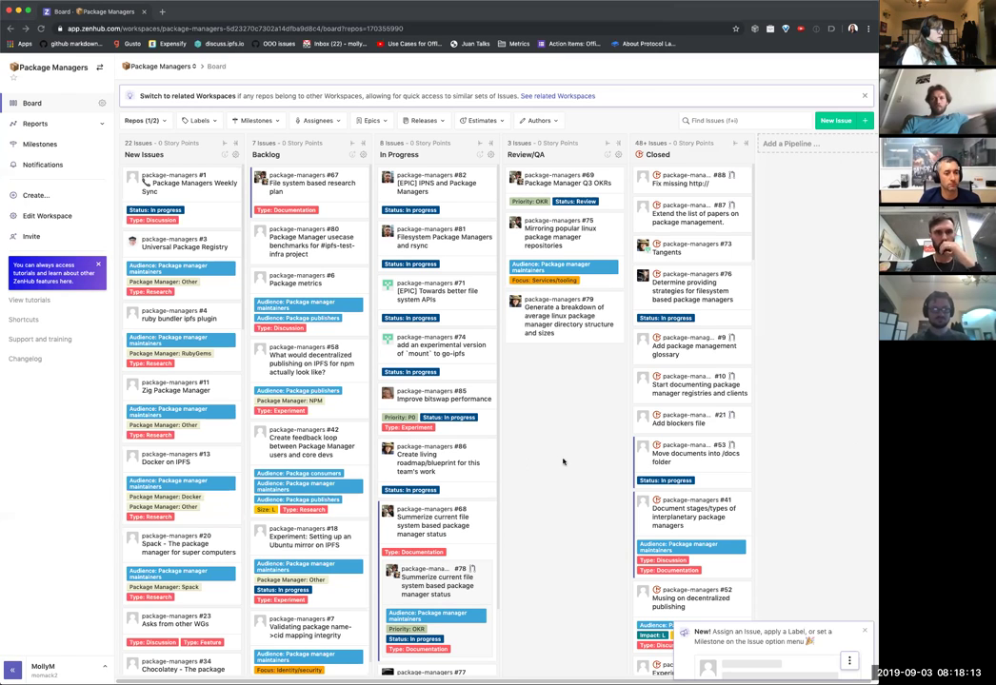
scroll(485, 440, down, 3)
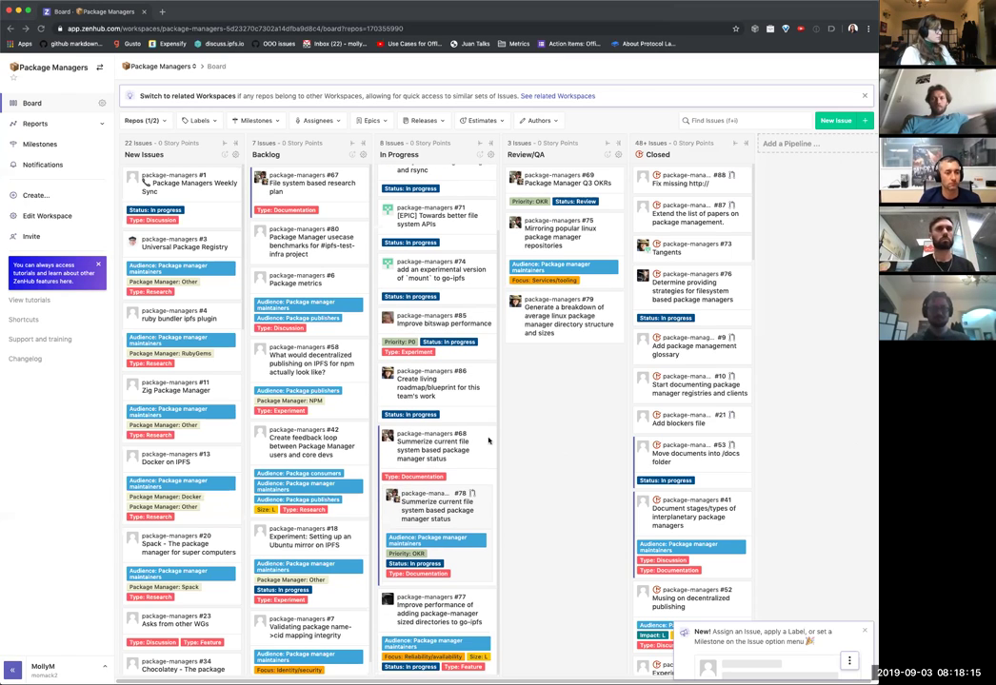
scroll(485, 440, down, 2)
scroll(485, 439, up, 3)
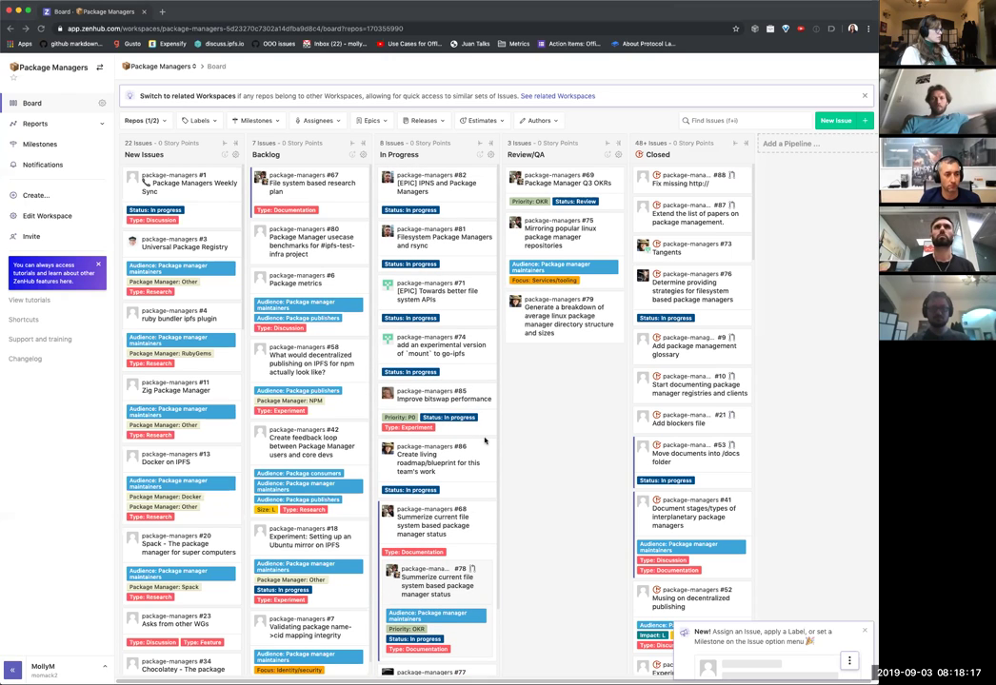